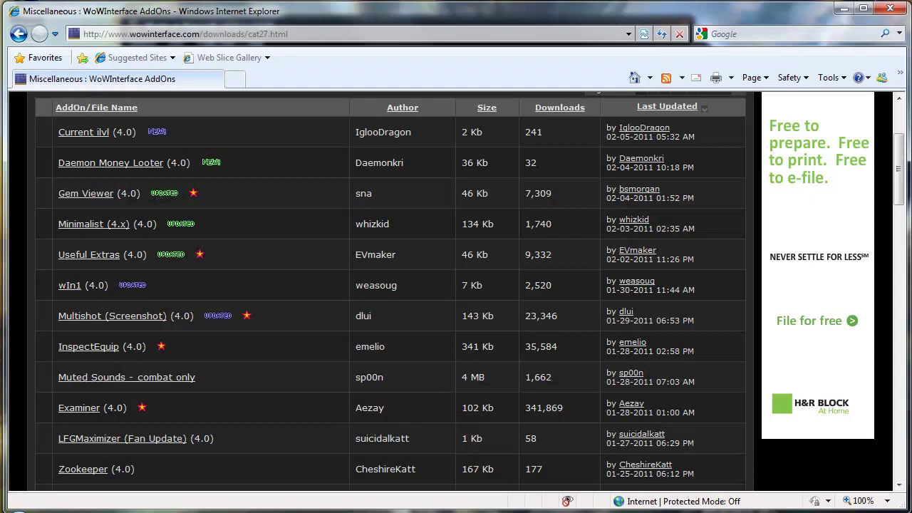
# Go back to the WoWInterface AddOns categories and scroll through the 221-file Graphic UI Mods listing.
pyautogui.moveTo(901, 161)
pyautogui.mouseDown()
pyautogui.moveTo(901, 261)
pyautogui.moveTo(900, 159)
pyautogui.mouseUp()
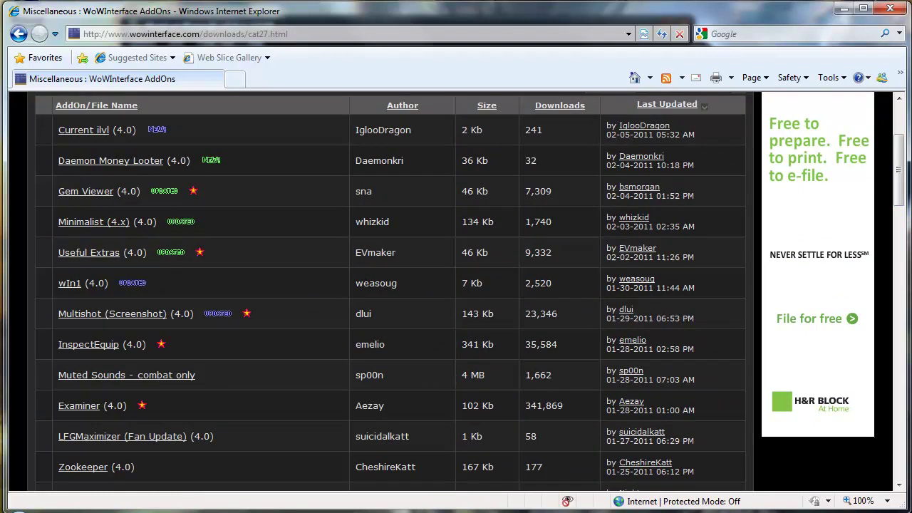
pyautogui.click(28, 33)
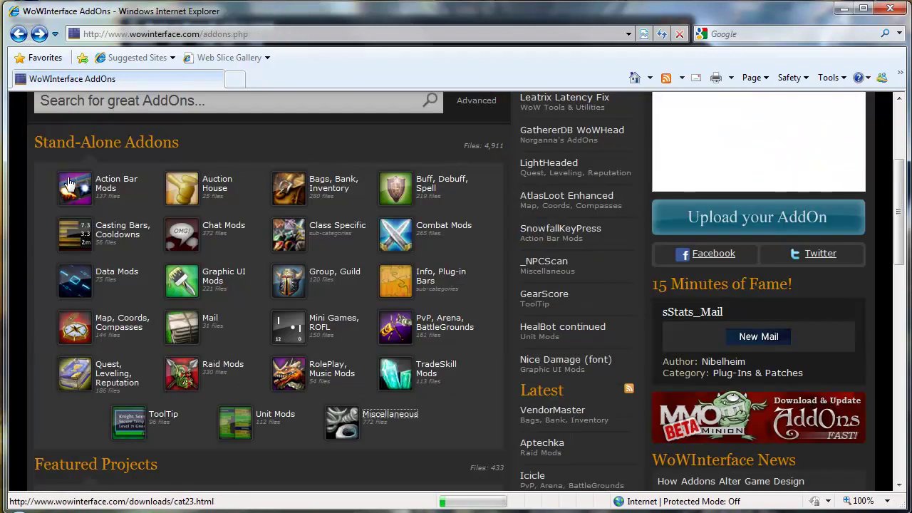
pyautogui.click(199, 295)
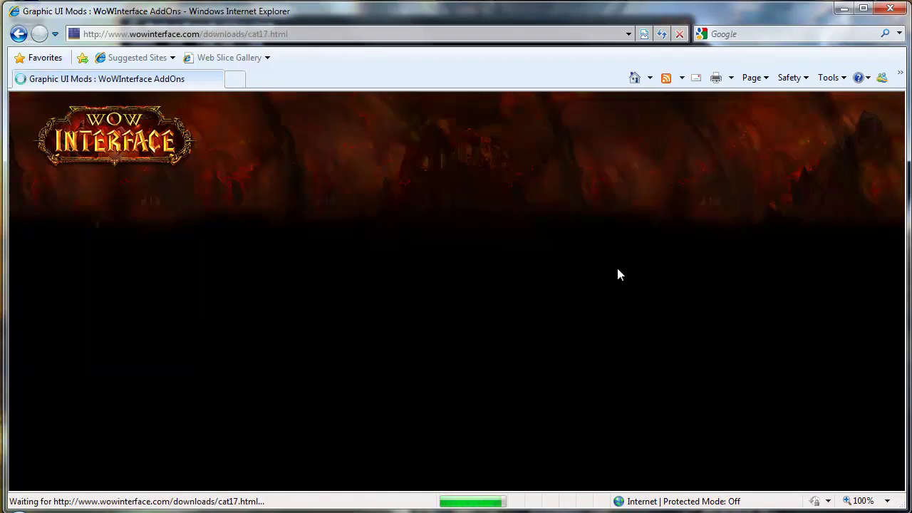
pyautogui.moveTo(905, 155); pyautogui.dragTo(899, 416)
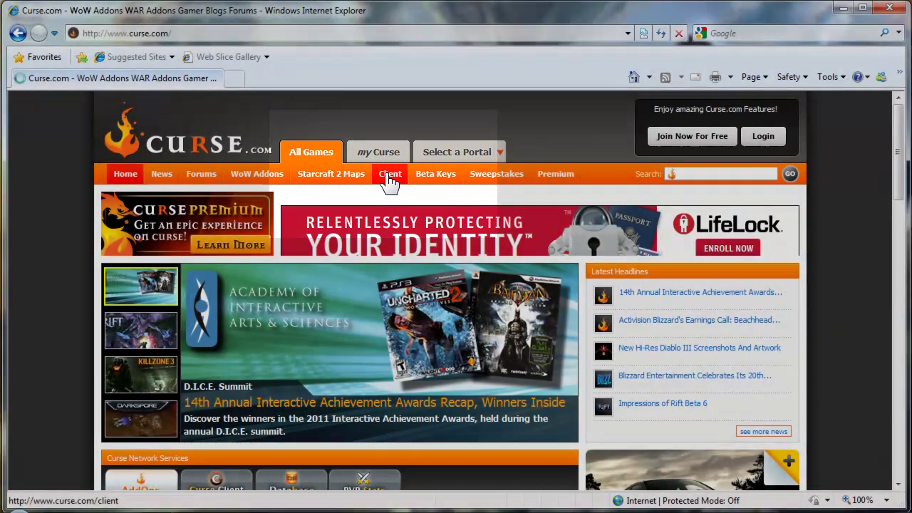
# Download the Curse Client installer setup.exe for PC and save it to the Desktop.
pyautogui.click(390, 178)
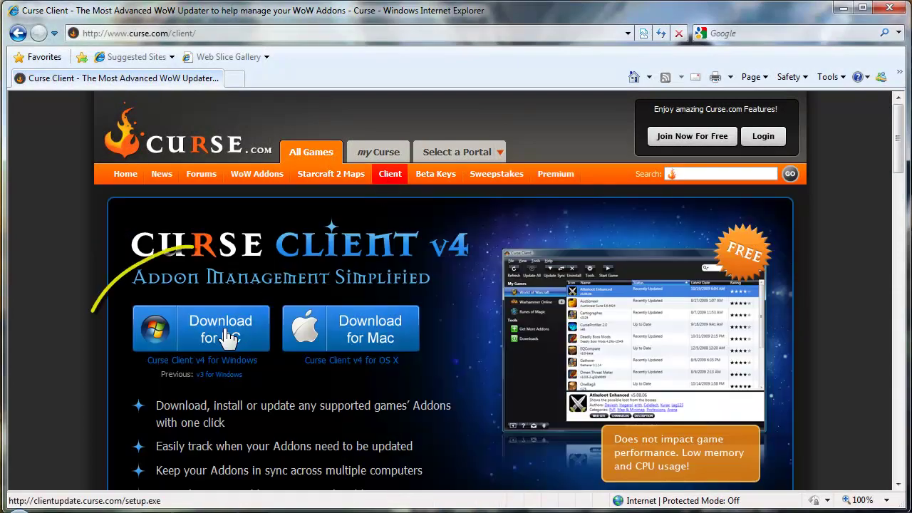
pyautogui.click(227, 341)
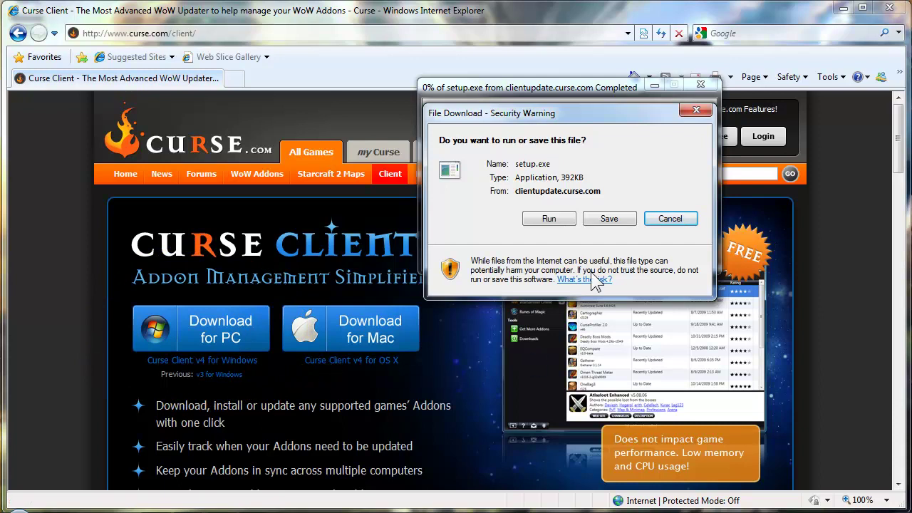
pyautogui.click(609, 218)
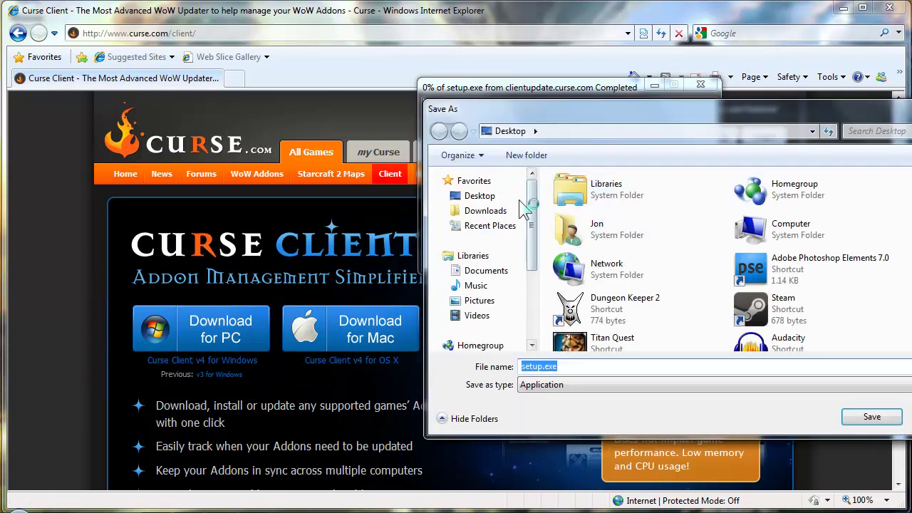
pyautogui.click(487, 199)
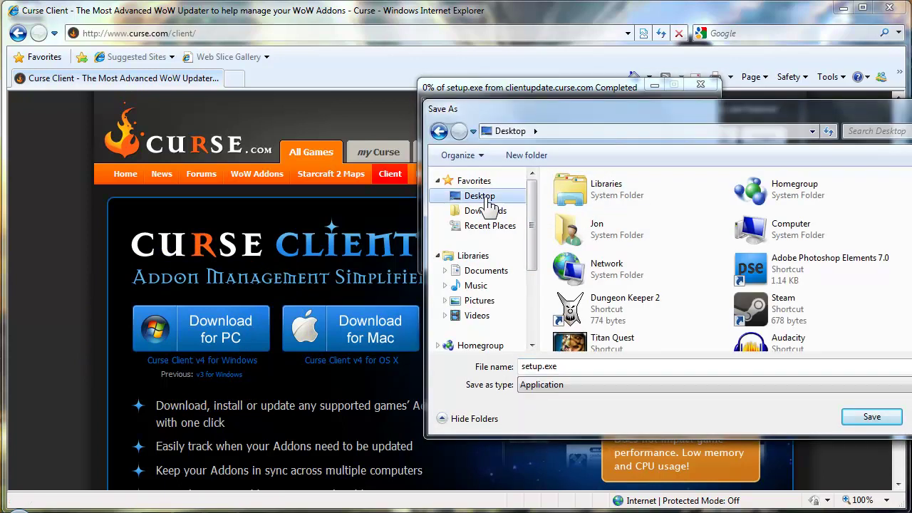
pyautogui.click(870, 417)
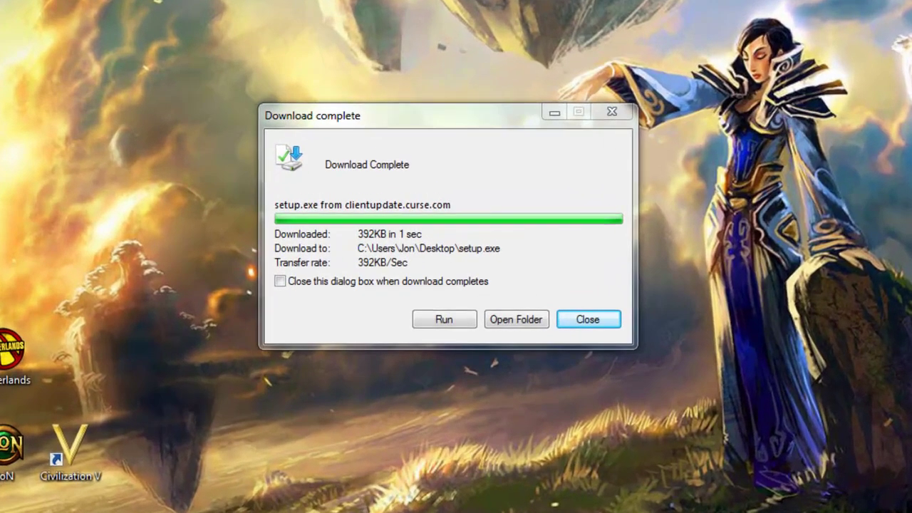
# Run setup.exe, accept the .NET Framework licence, dismiss the compatibility notice, and confirm installing Curse Client.
pyautogui.click(465, 320)
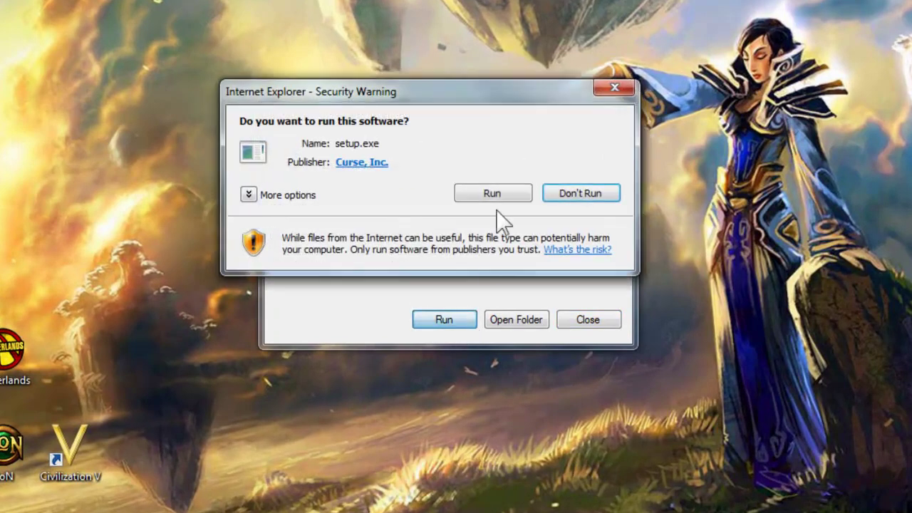
pyautogui.click(504, 194)
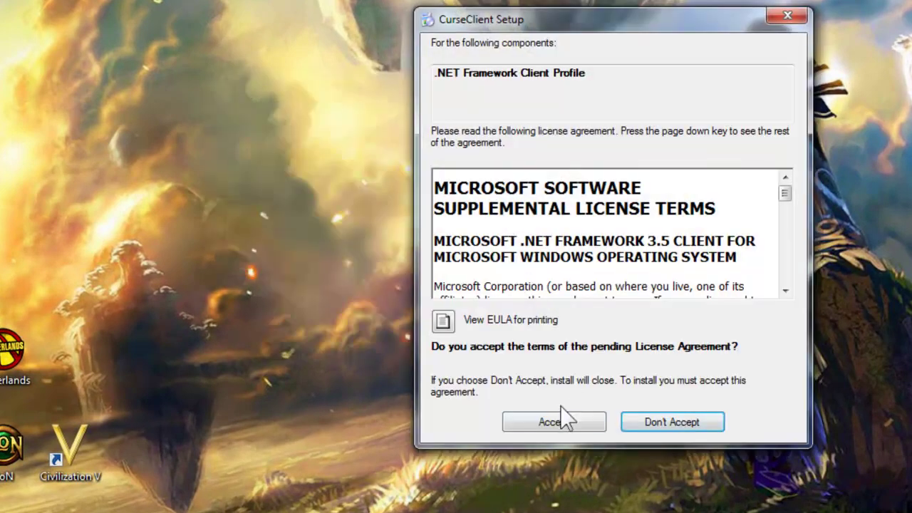
pyautogui.click(553, 422)
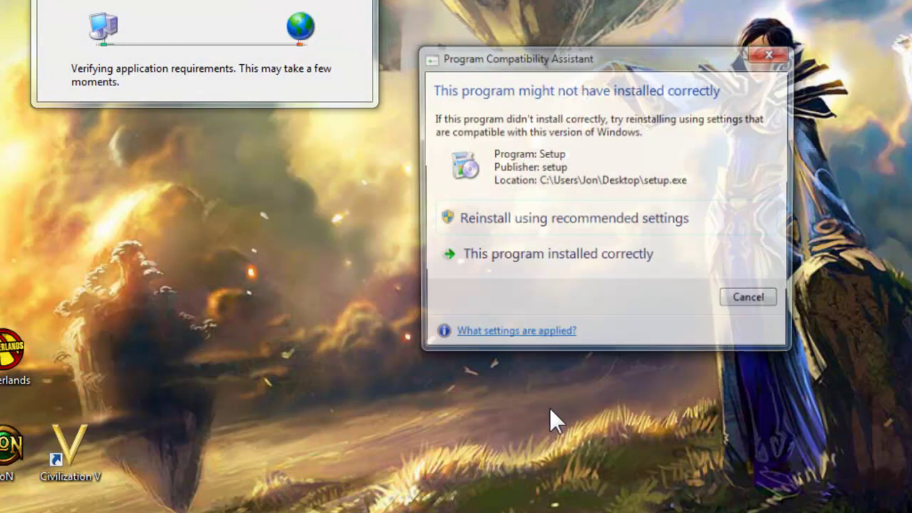
pyautogui.click(773, 53)
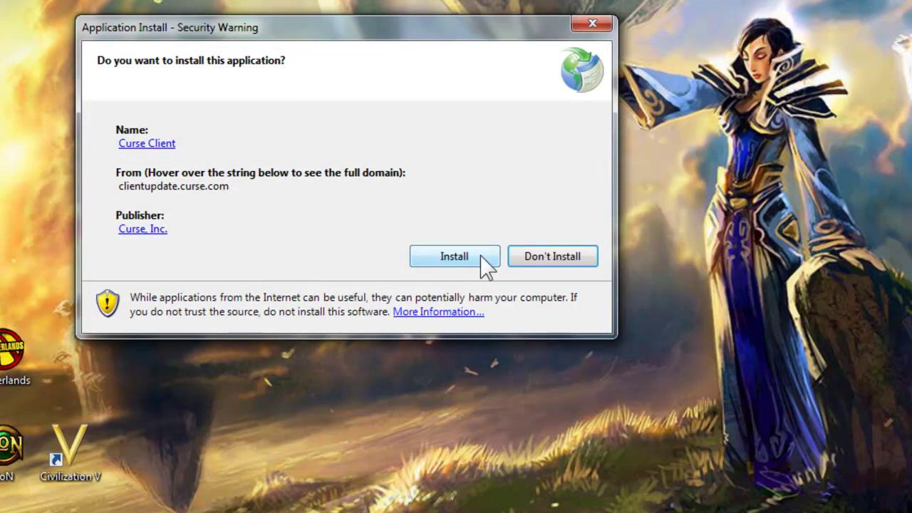
pyautogui.click(454, 257)
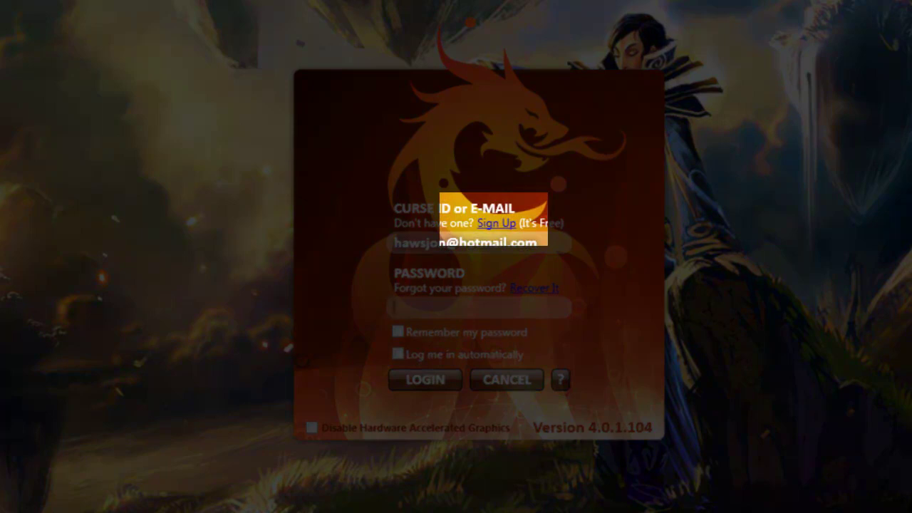
# Log in to Curse Client with the account password.
pyautogui.write('***')
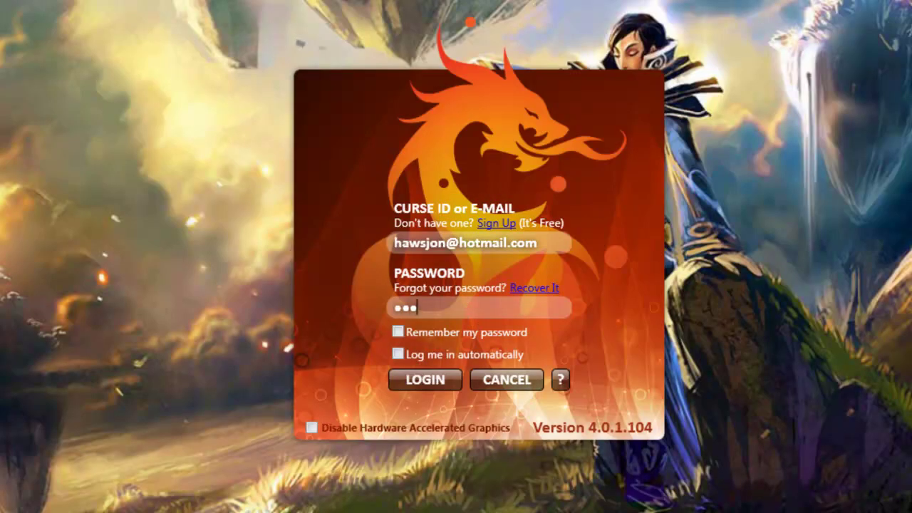
pyautogui.write('*****')
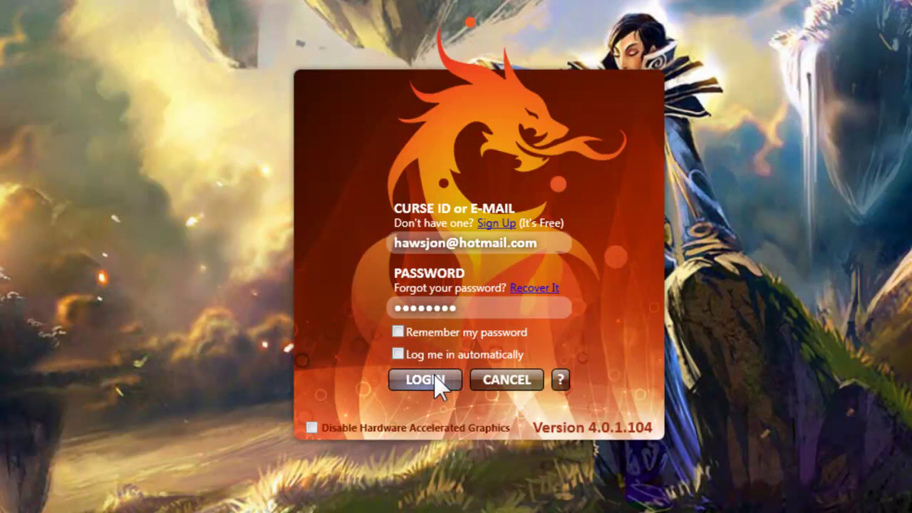
pyautogui.click(438, 379)
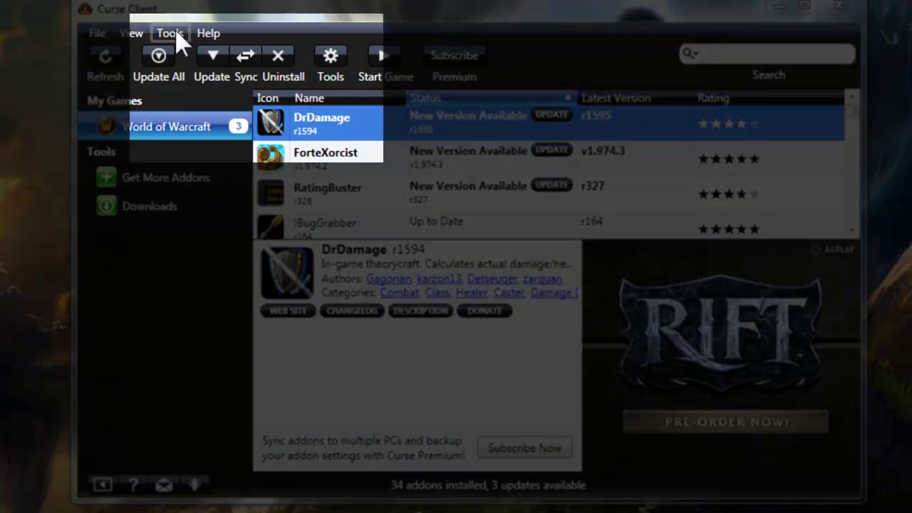
# In Tools > Options, turn on automatic sign-in at startup and view the Games & Addons settings.
pyautogui.click(170, 33)
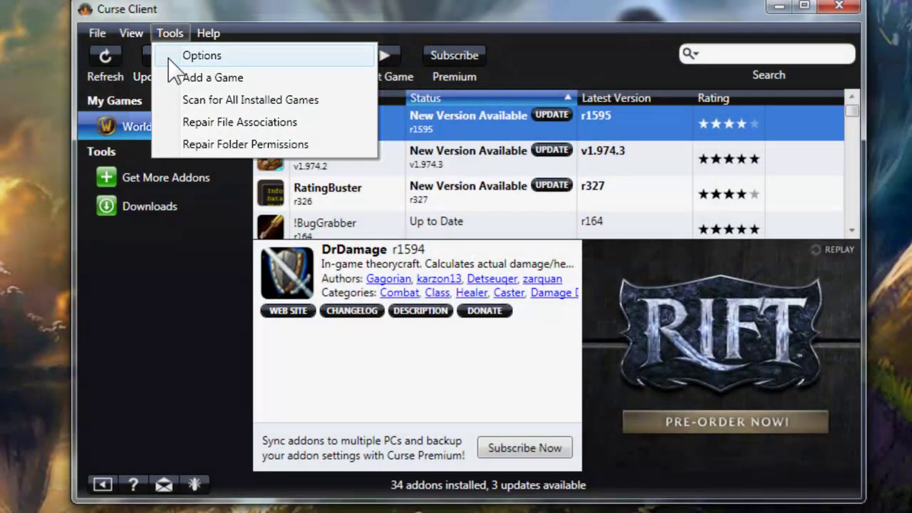
pyautogui.click(188, 60)
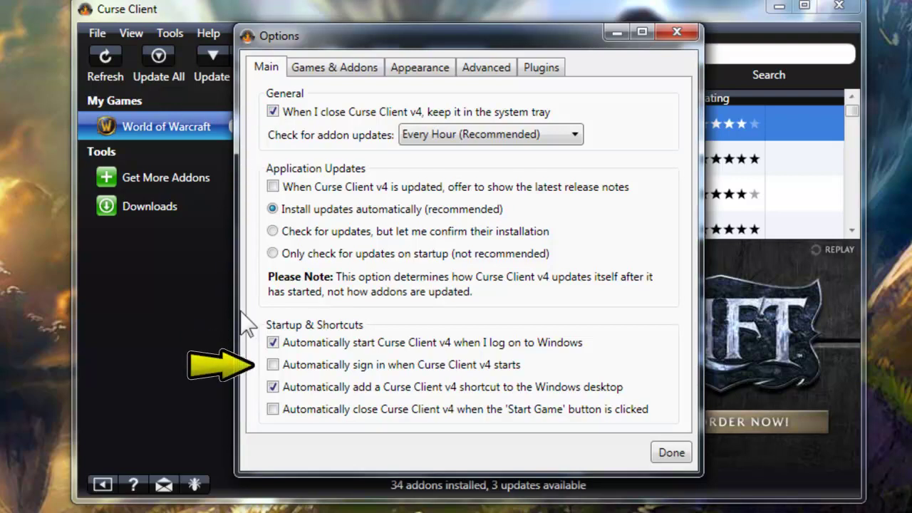
pyautogui.click(273, 365)
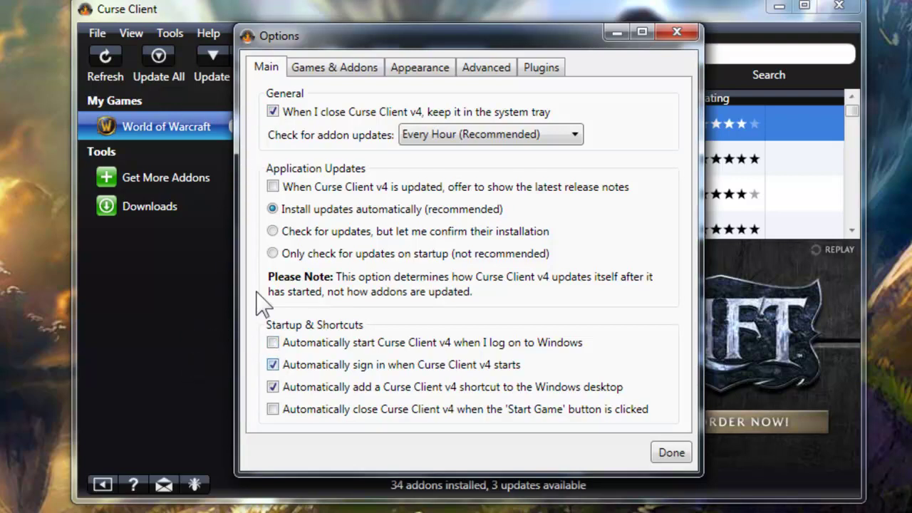
pyautogui.click(312, 67)
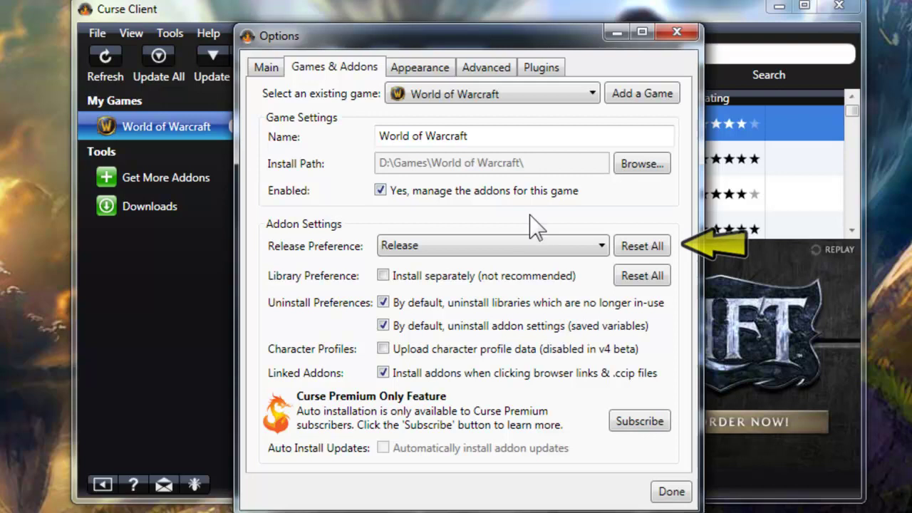
# Set the World of Warcraft release preference to Alpha and reset all addons to it.
pyautogui.click(600, 247)
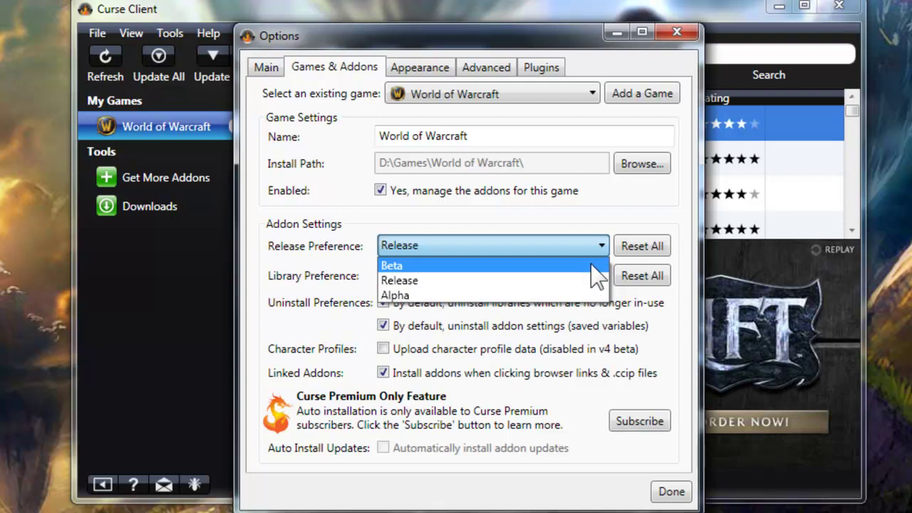
pyautogui.click(596, 265)
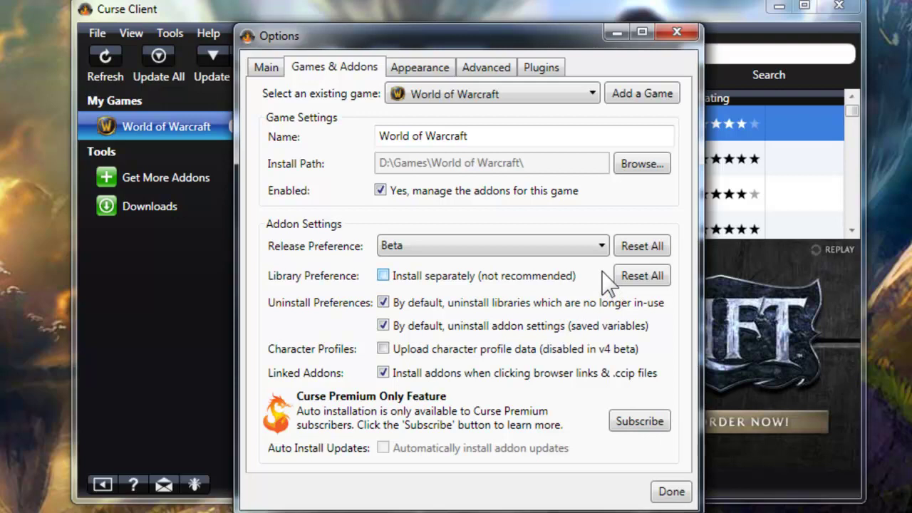
pyautogui.click(597, 245)
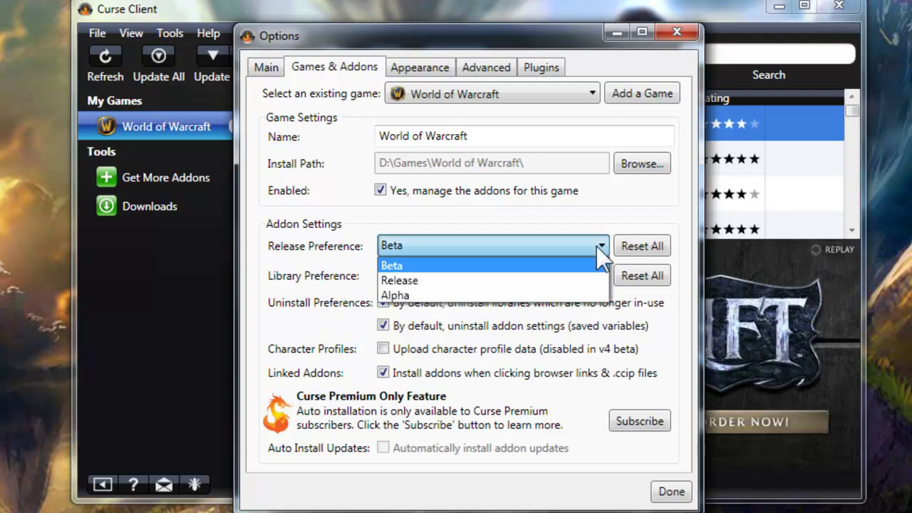
pyautogui.click(582, 294)
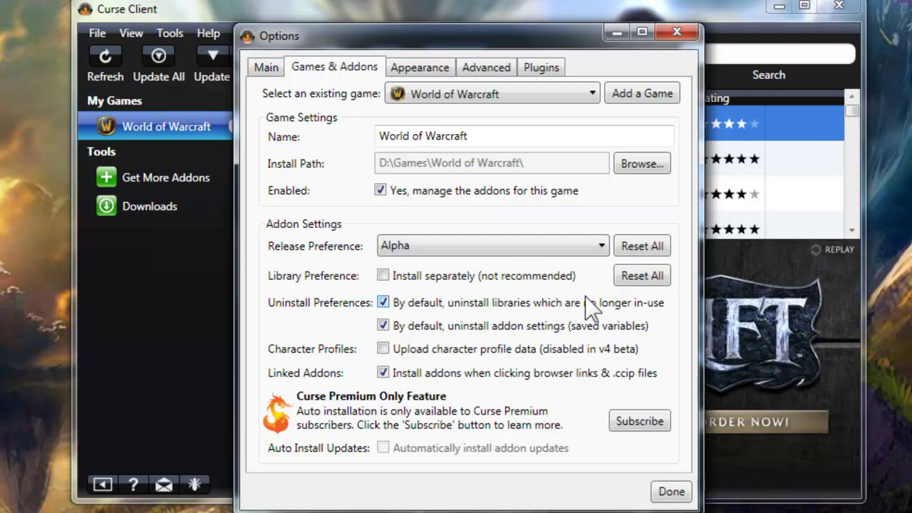
pyautogui.click(642, 249)
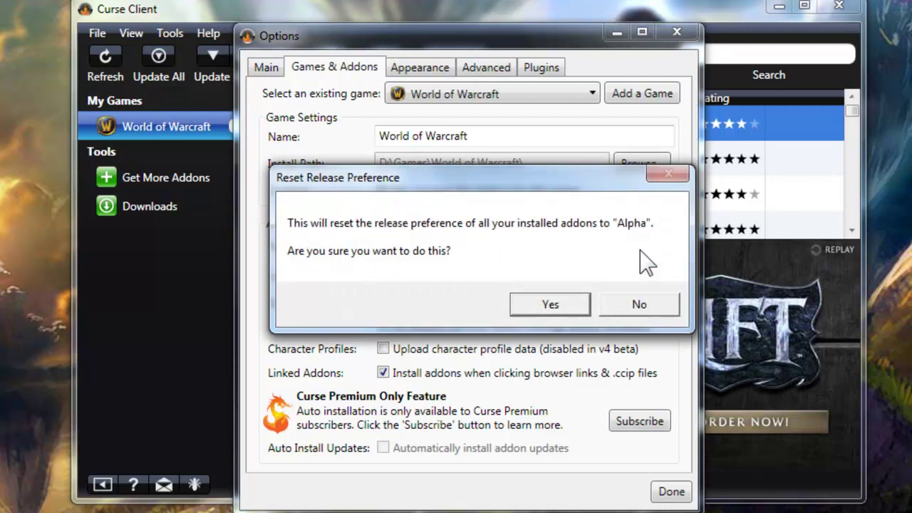
pyautogui.click(550, 304)
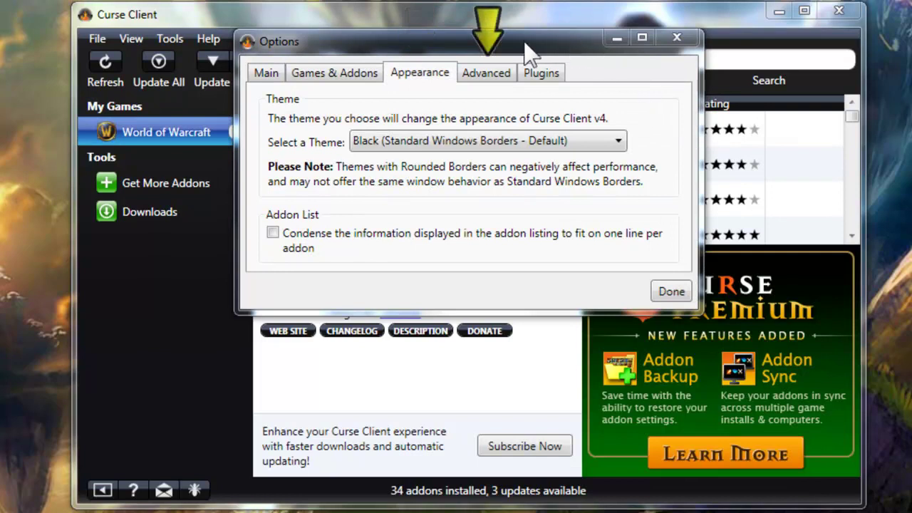
# Look over the Advanced and Plugins option pages, then close Options with Done.
pyautogui.click(486, 80)
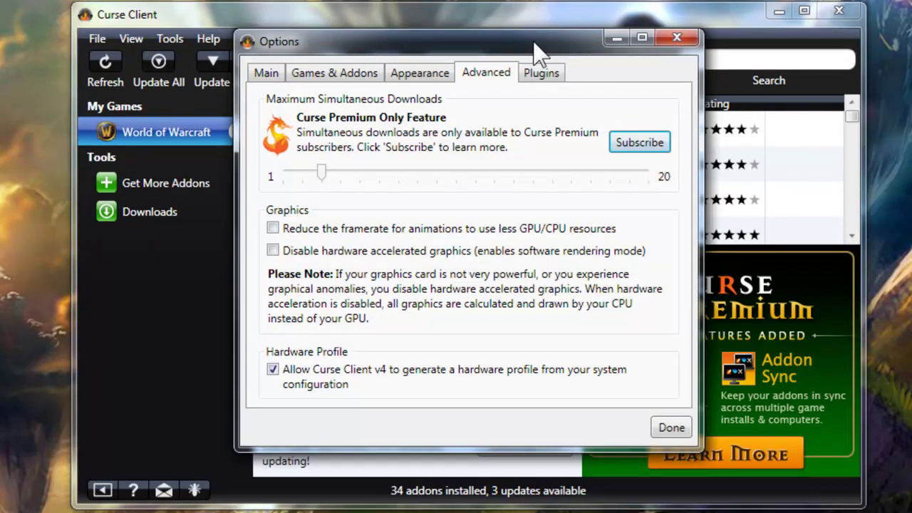
pyautogui.click(542, 72)
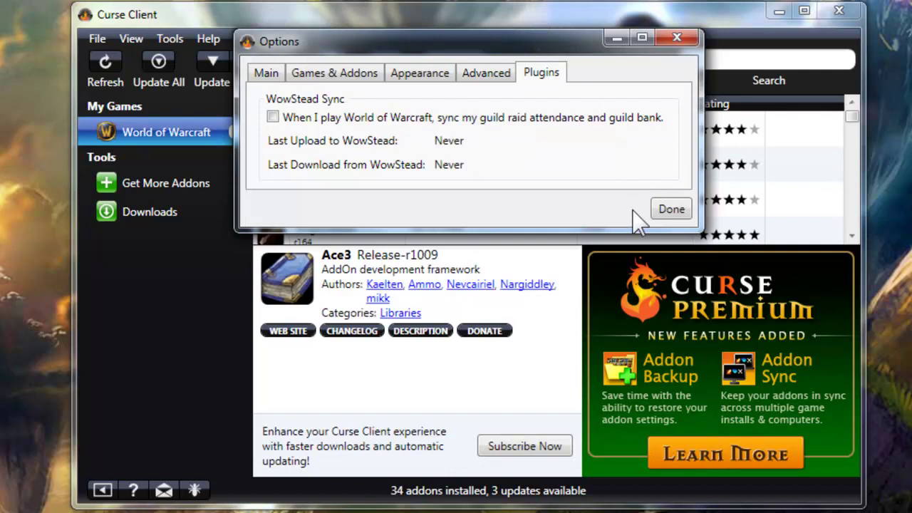
pyautogui.click(671, 209)
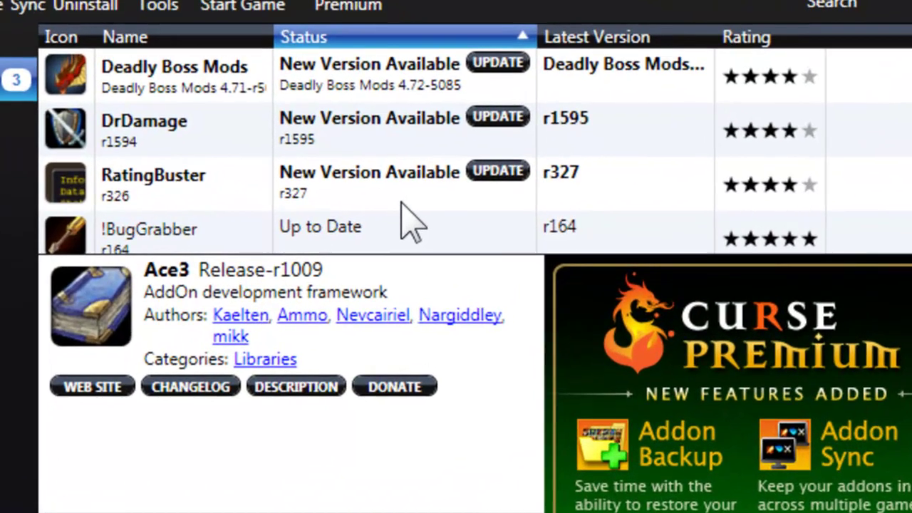
# Update Deadly Boss Mods, DrDamage and RatingBuster (to r327), declining the Curse Premium offer.
pyautogui.click(491, 66)
pyautogui.click(501, 115)
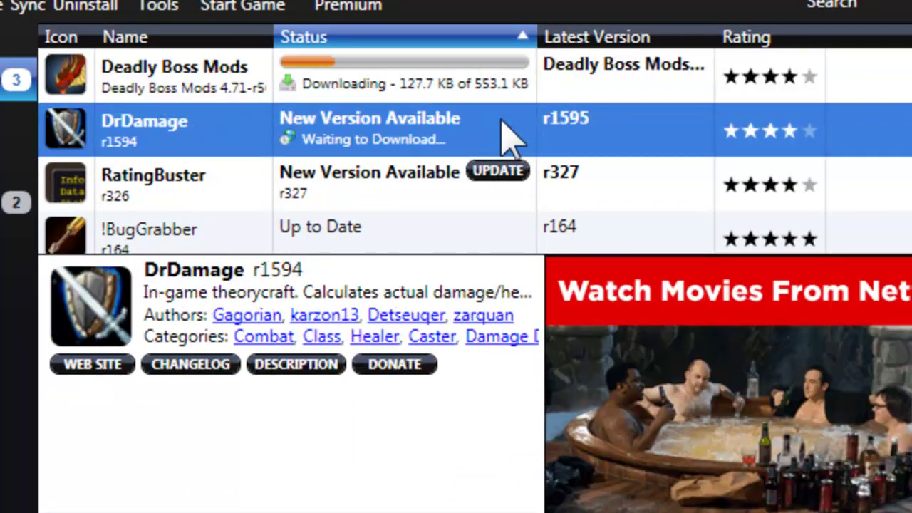
pyautogui.click(503, 173)
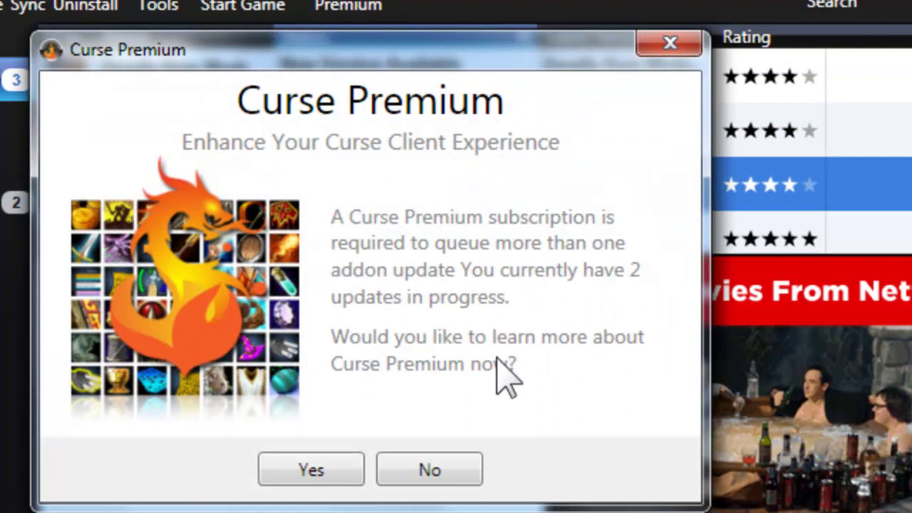
pyautogui.click(457, 473)
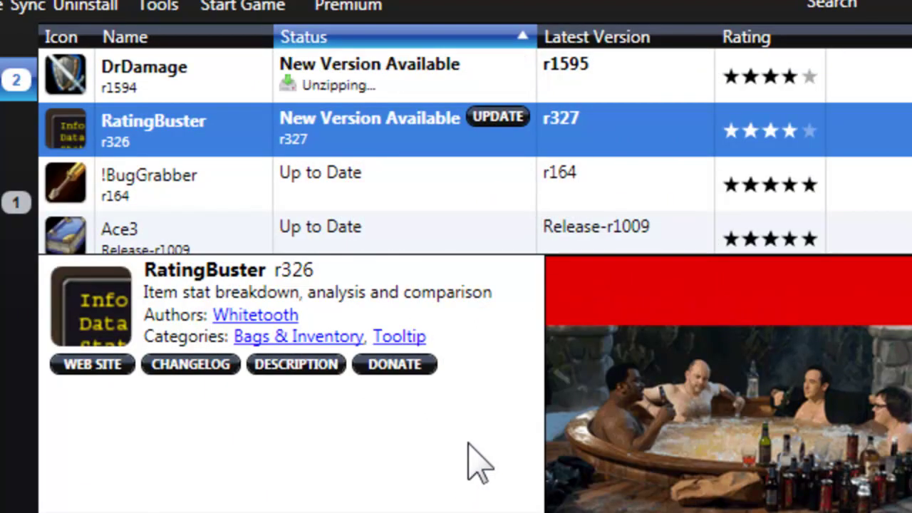
pyautogui.click(505, 64)
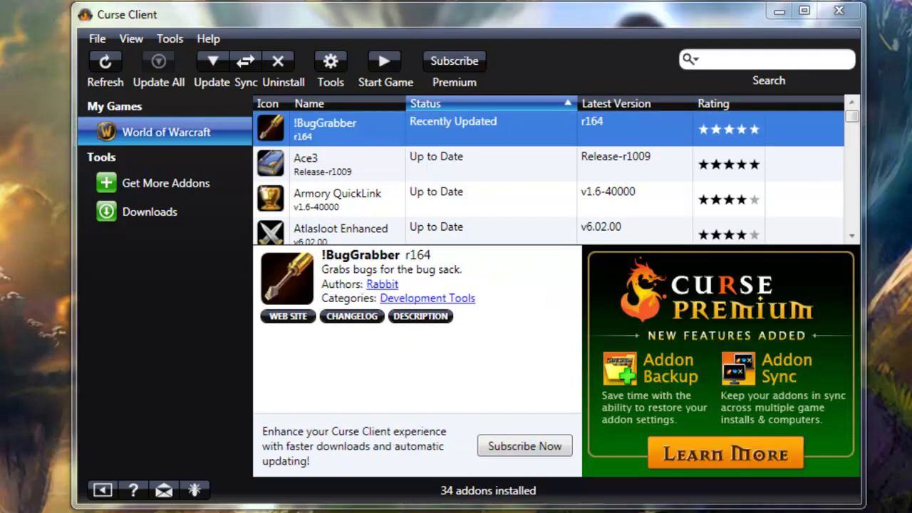
# Uninstall the !BugGrabber addon along with its settings.
pyautogui.rightClick(536, 137)
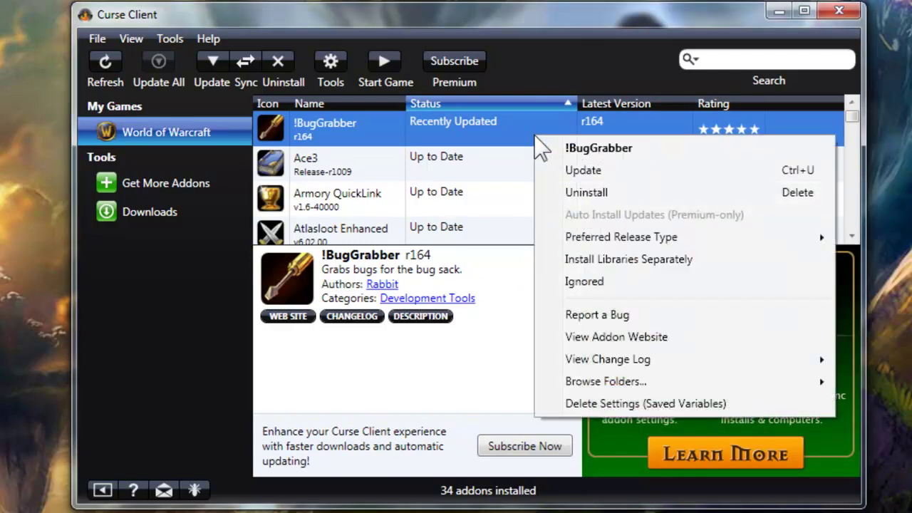
pyautogui.click(588, 192)
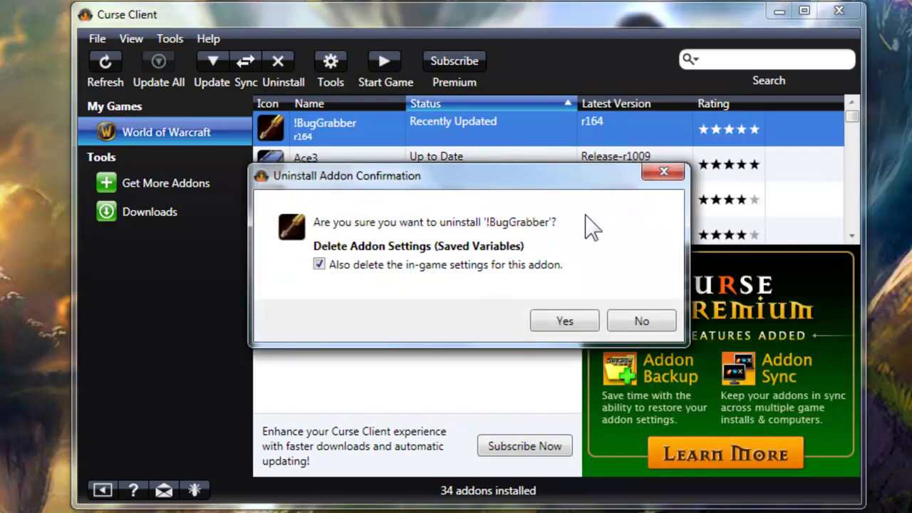
pyautogui.click(575, 319)
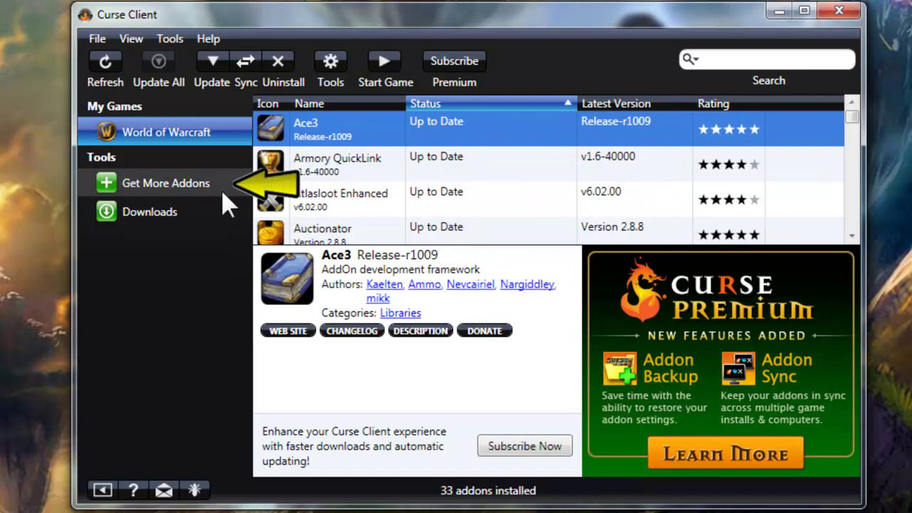
# Reinstall !BugGrabber r164 via a 'bug' search in Get More Addons, then return to World of Warcraft addons.
pyautogui.click(230, 187)
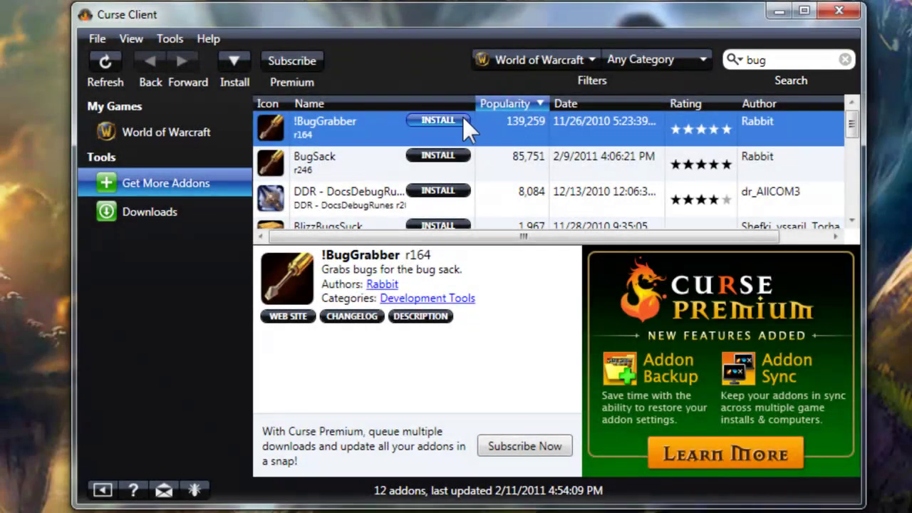
pyautogui.click(463, 120)
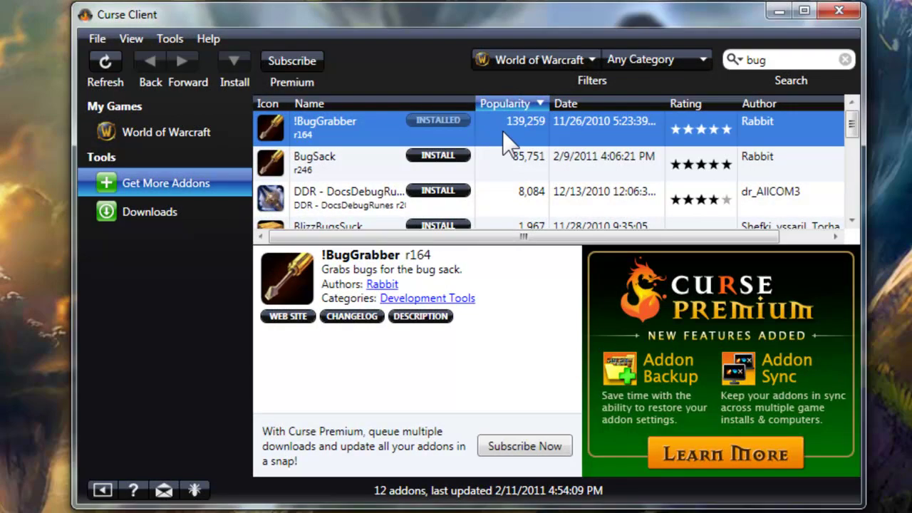
pyautogui.click(207, 133)
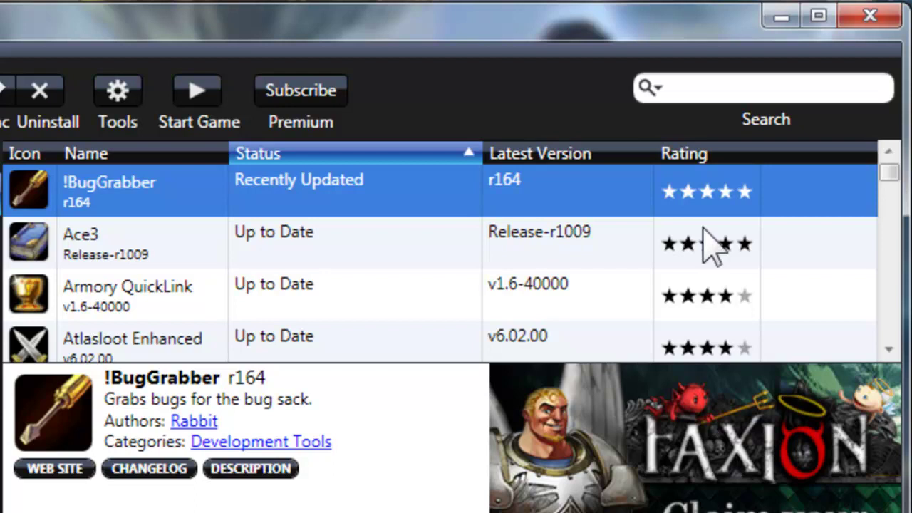
# Scroll the installed addon list down to its last entry.
pyautogui.click(889, 349)
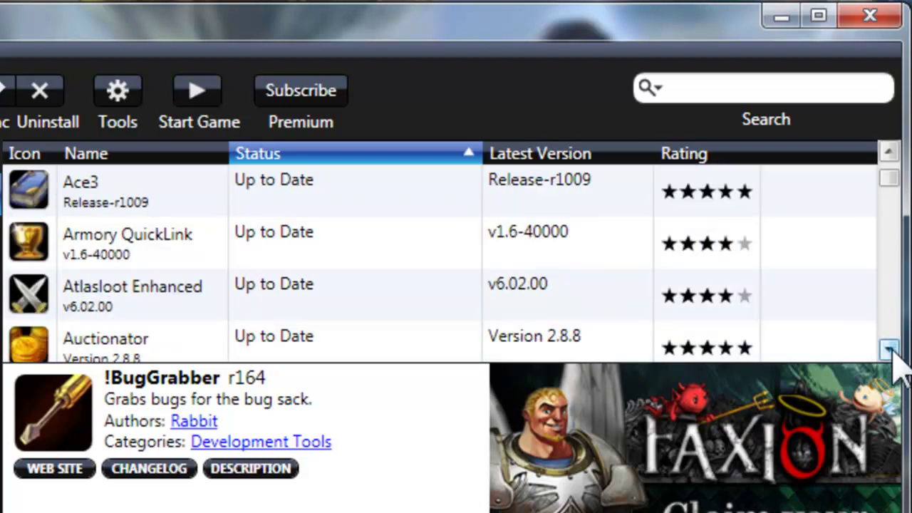
pyautogui.click(889, 349)
pyautogui.click(889, 349)
pyautogui.click(889, 349)
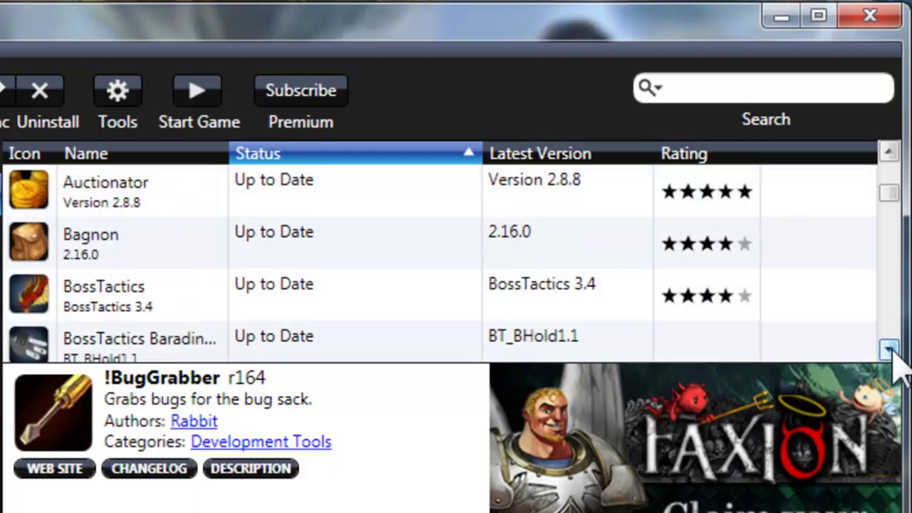
pyautogui.click(889, 349)
pyautogui.click(889, 349)
pyautogui.click(889, 349)
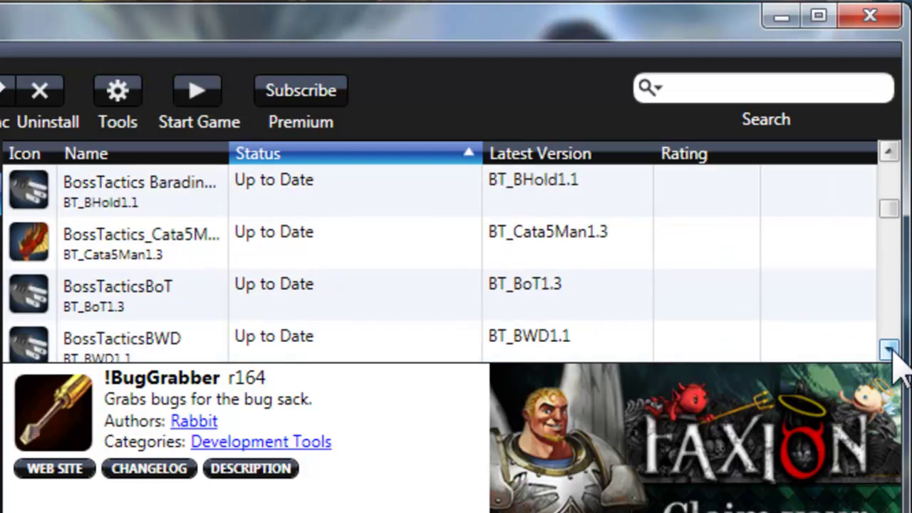
pyautogui.click(889, 349)
pyautogui.click(889, 349)
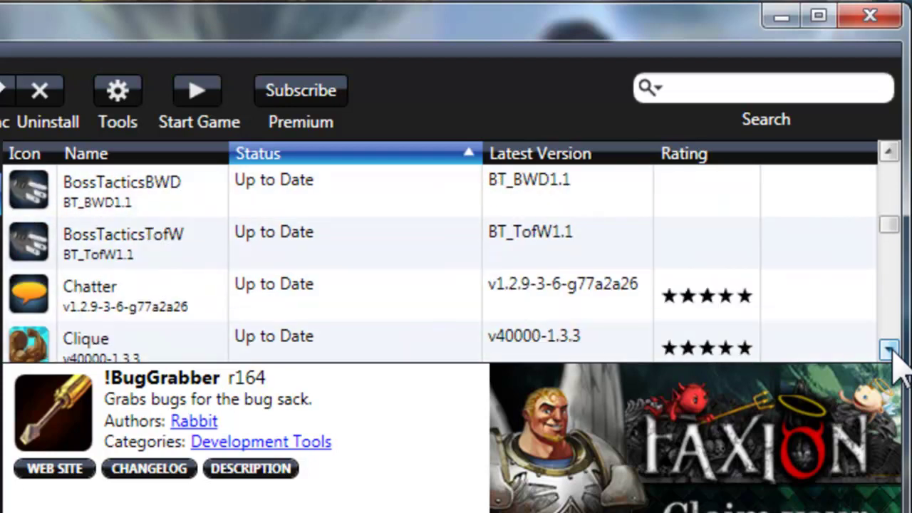
pyautogui.click(890, 351)
pyautogui.click(890, 351)
pyautogui.click(890, 350)
pyautogui.click(890, 350)
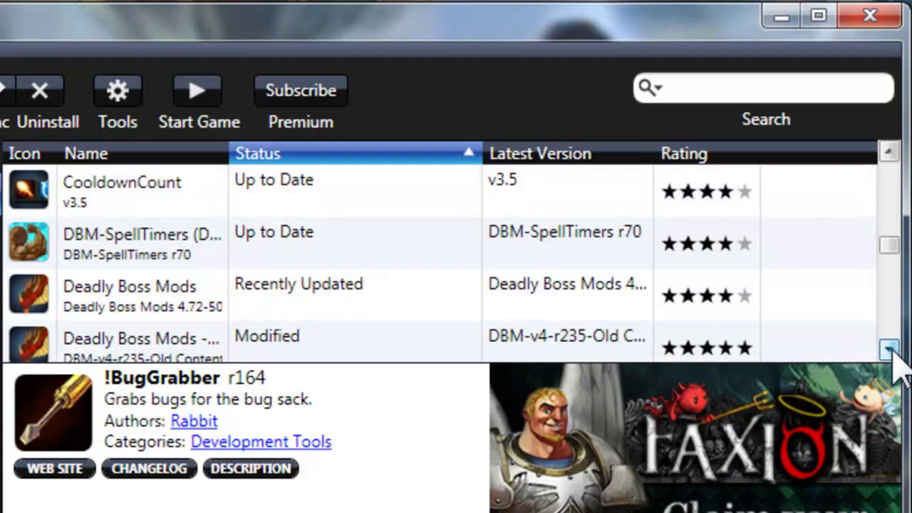
pyautogui.click(890, 350)
pyautogui.click(890, 350)
pyautogui.click(890, 351)
pyautogui.click(889, 351)
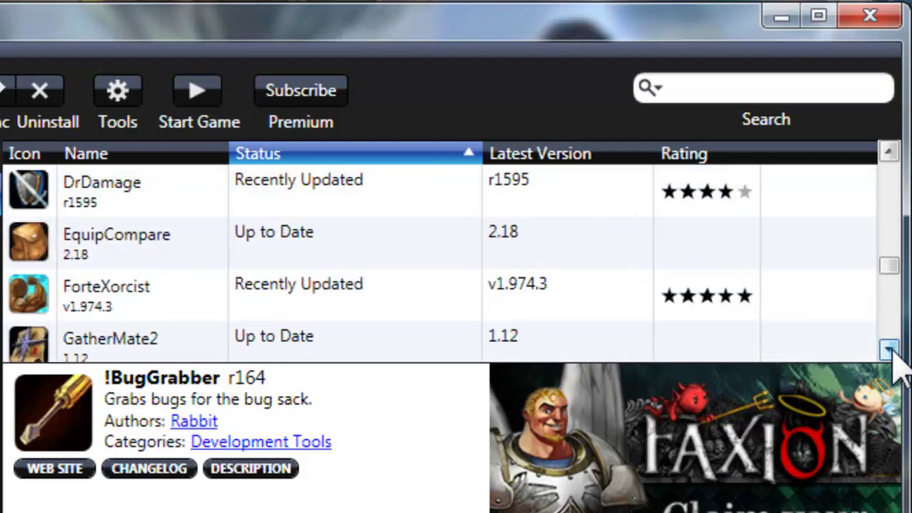
pyautogui.click(890, 351)
pyautogui.click(890, 351)
pyautogui.click(889, 350)
pyautogui.click(890, 351)
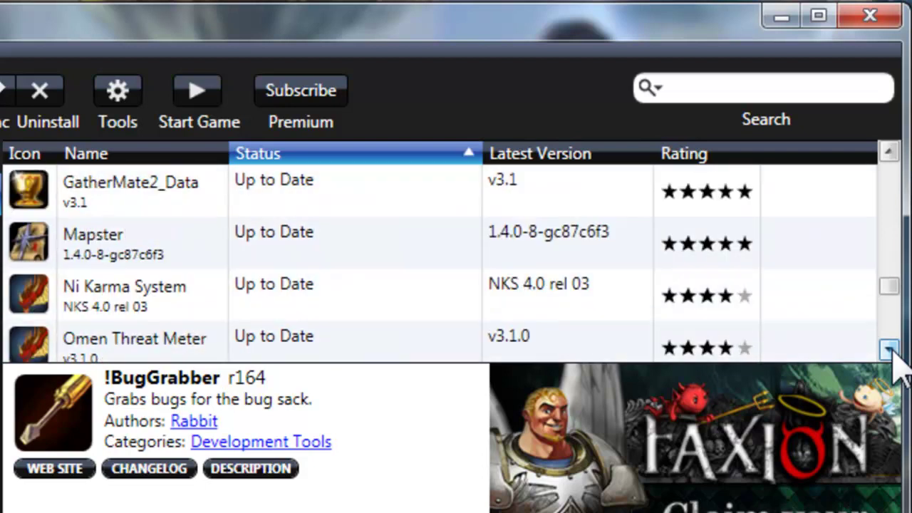
pyautogui.click(889, 350)
pyautogui.click(890, 351)
pyautogui.click(890, 351)
pyautogui.click(890, 350)
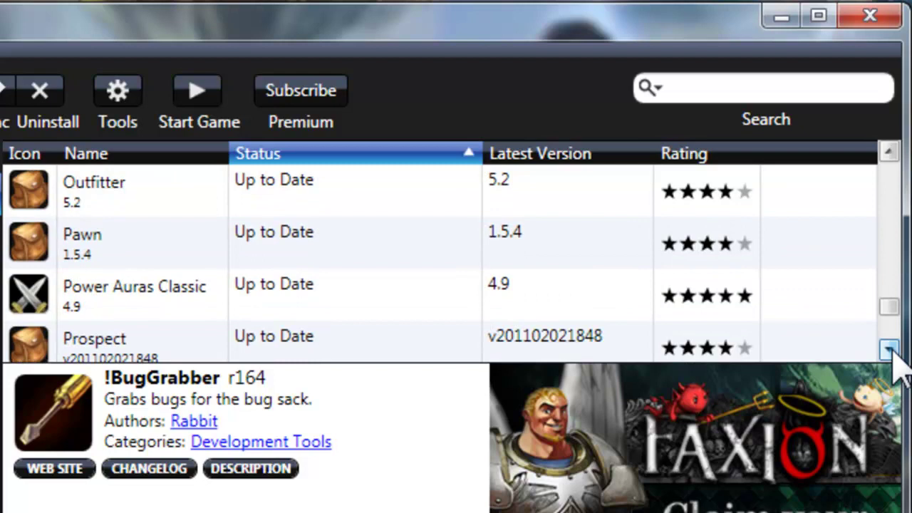
pyautogui.click(890, 351)
pyautogui.click(890, 350)
pyautogui.click(890, 350)
pyautogui.click(890, 351)
pyautogui.click(889, 350)
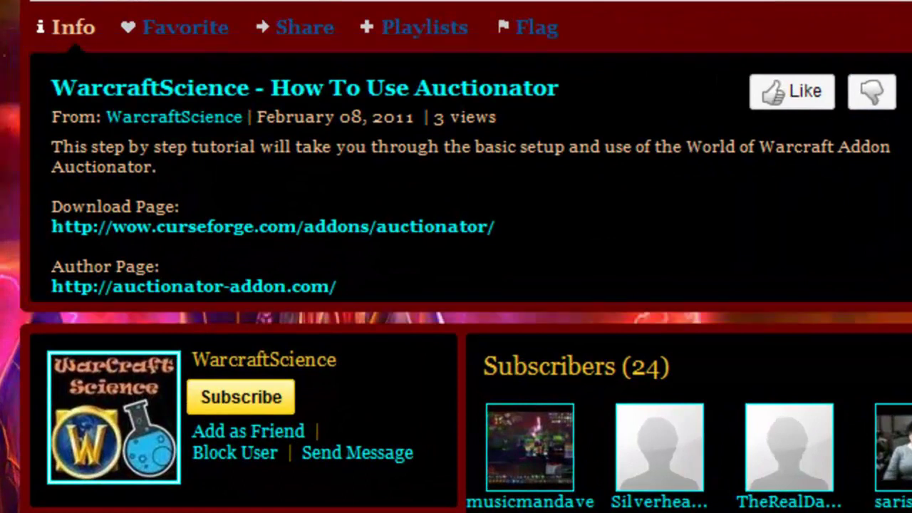
# Subscribe to WarcraftScience, then like and favourite the How To Use Auctionator video.
pyautogui.click(242, 409)
pyautogui.click(803, 100)
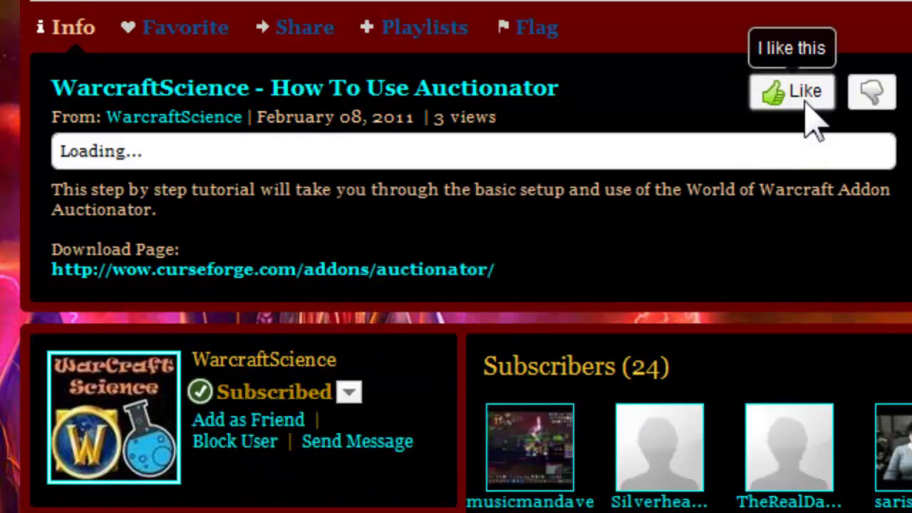
pyautogui.click(194, 32)
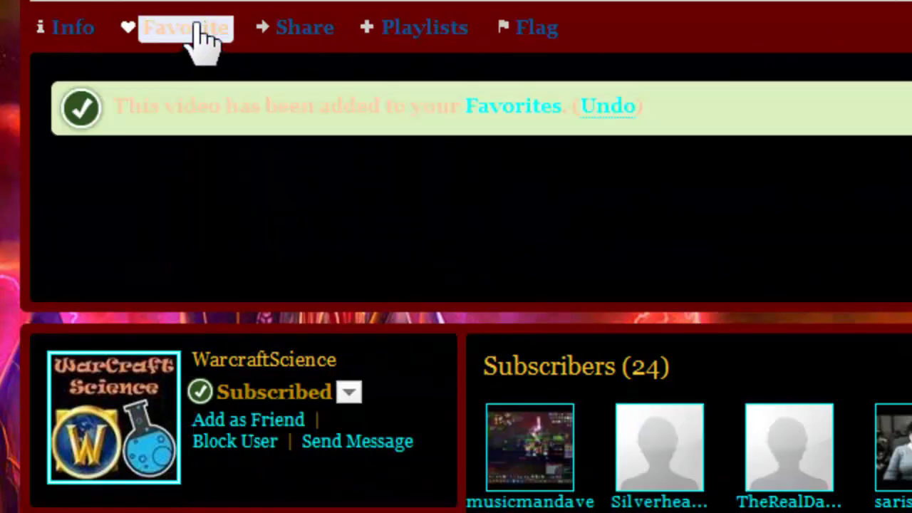